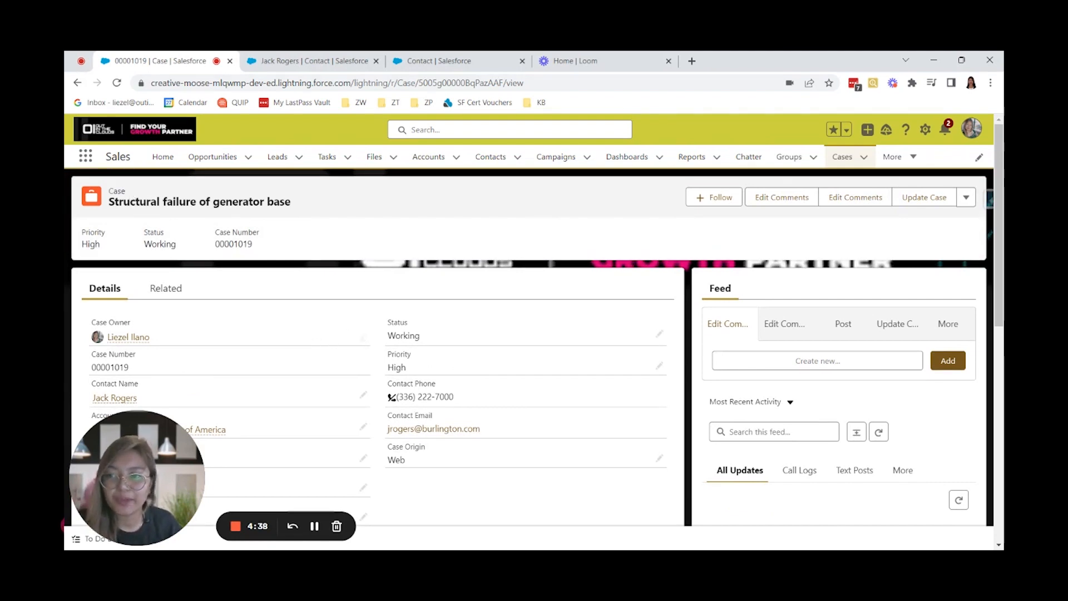
Open Setup for the current app from the case record
scroll(262, 300, "down", 1)
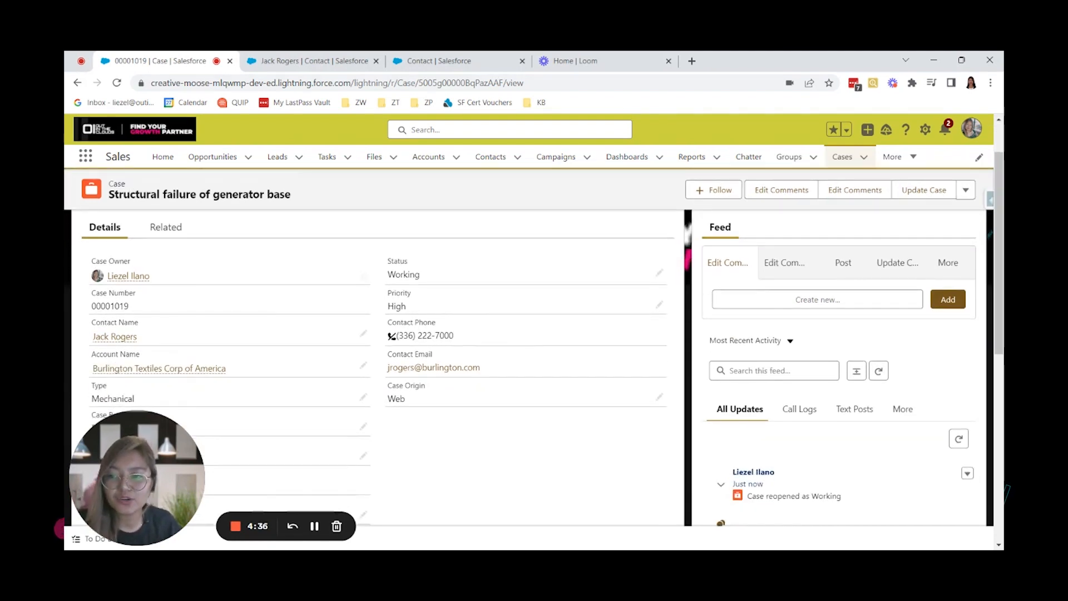
mouse_move(129, 343)
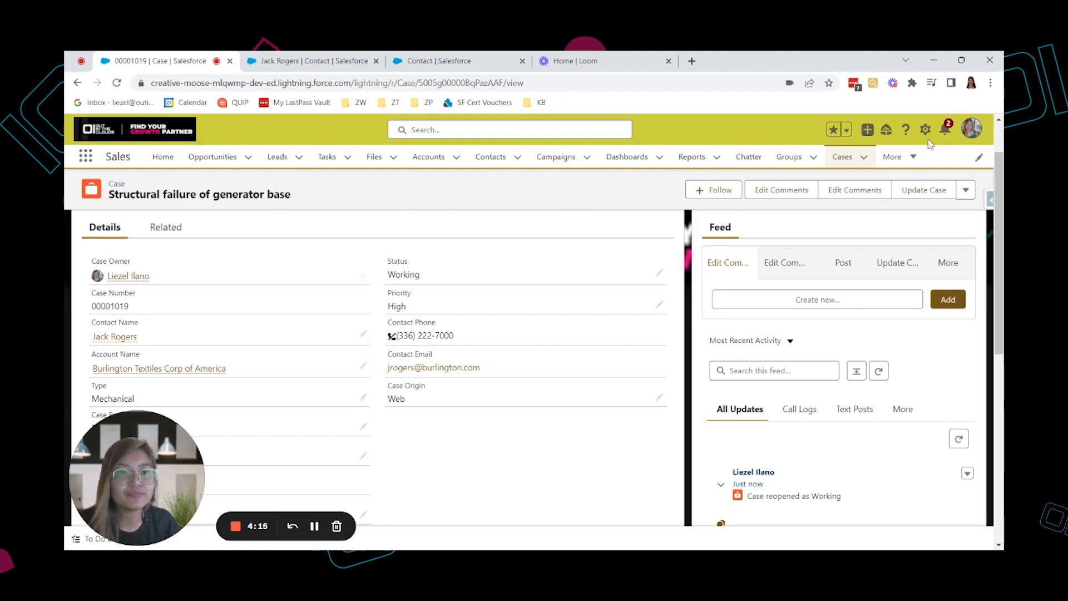
left_click(924, 132)
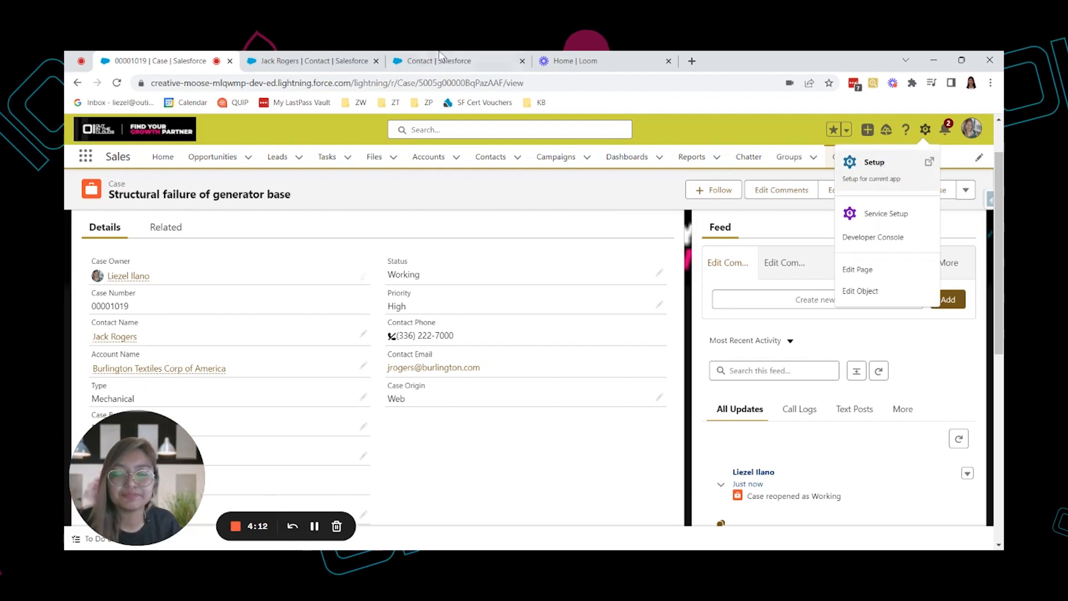
left_click(875, 162)
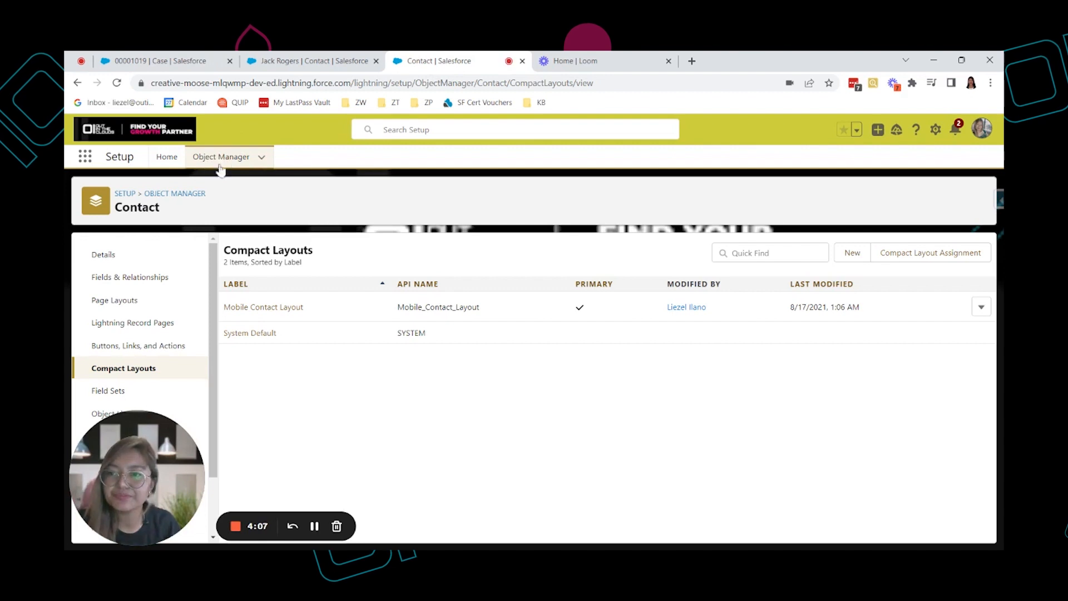
Find the standard Contact object in Object Manager by filtering for "contac" and open it
left_click(175, 199)
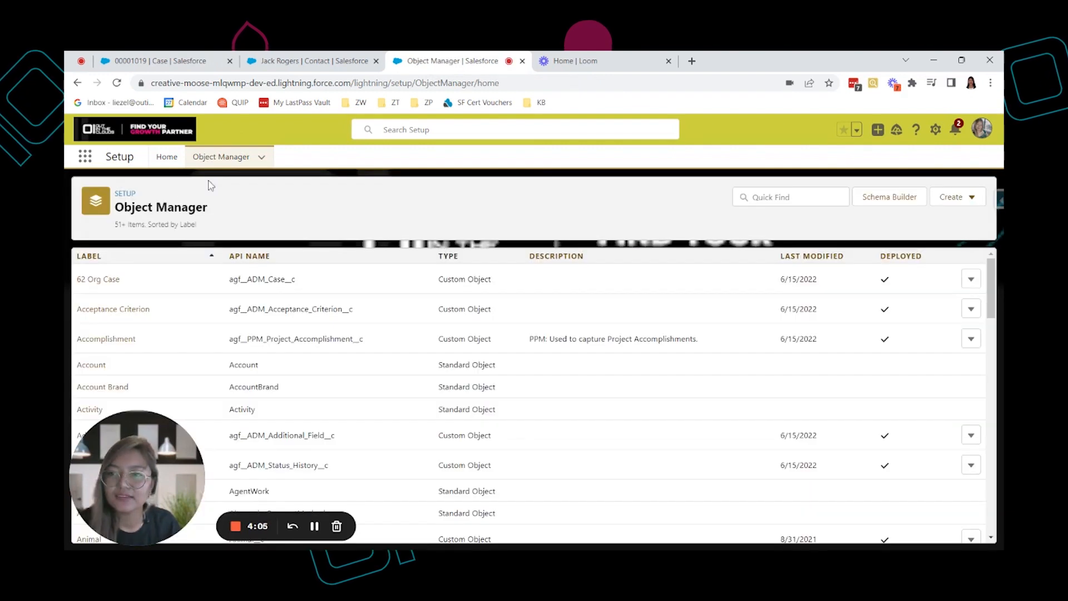
left_click(211, 166)
left_click(790, 197)
type("contac")
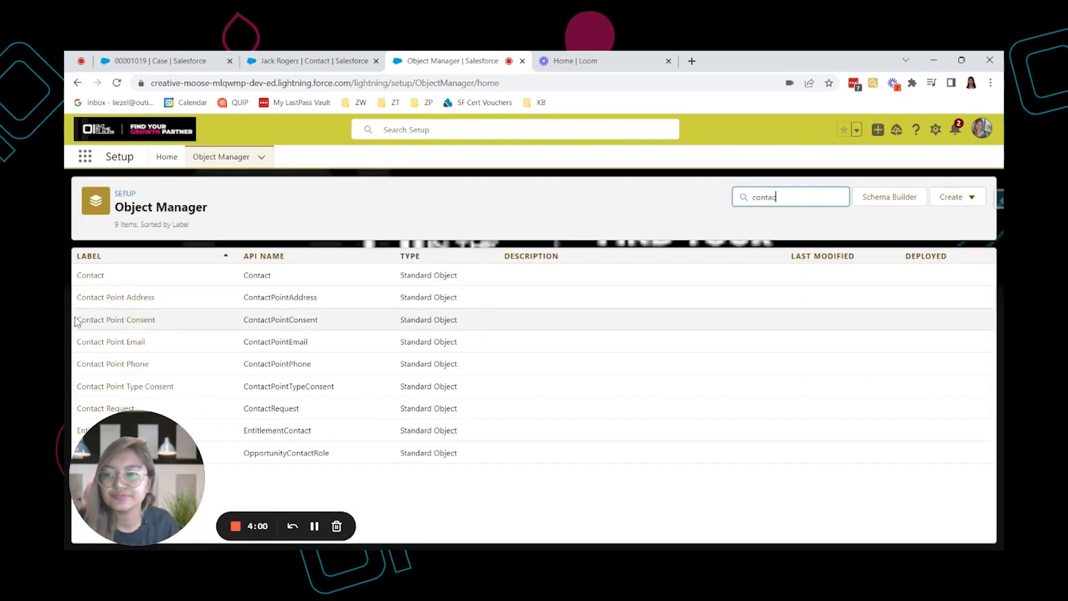
left_click(87, 276)
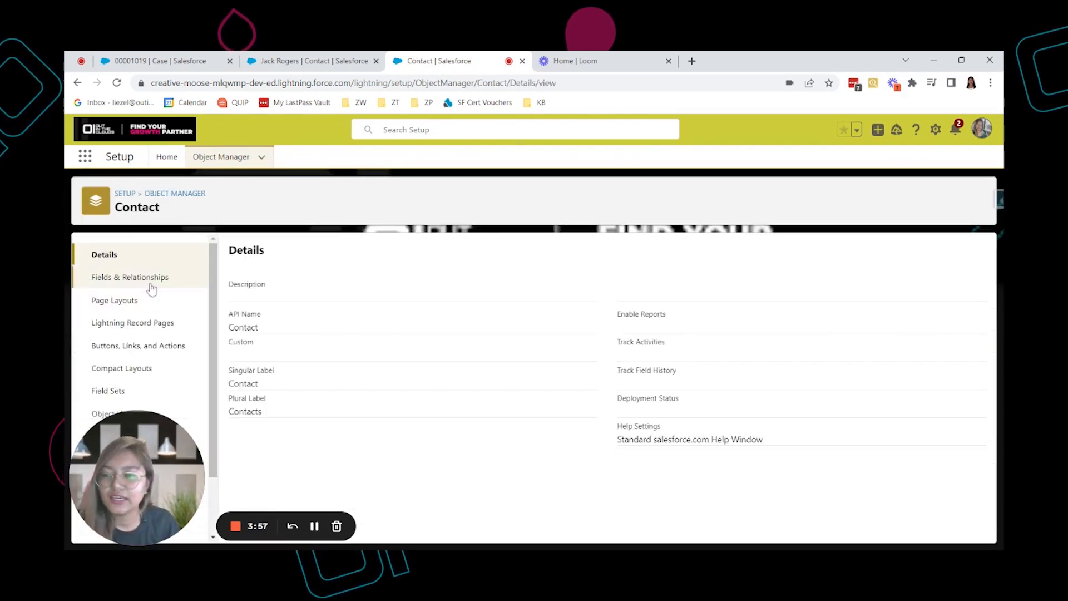
Start a new compact layout for the Contact object and label it Contact Compact Layout
scroll(117, 289, "down", 1)
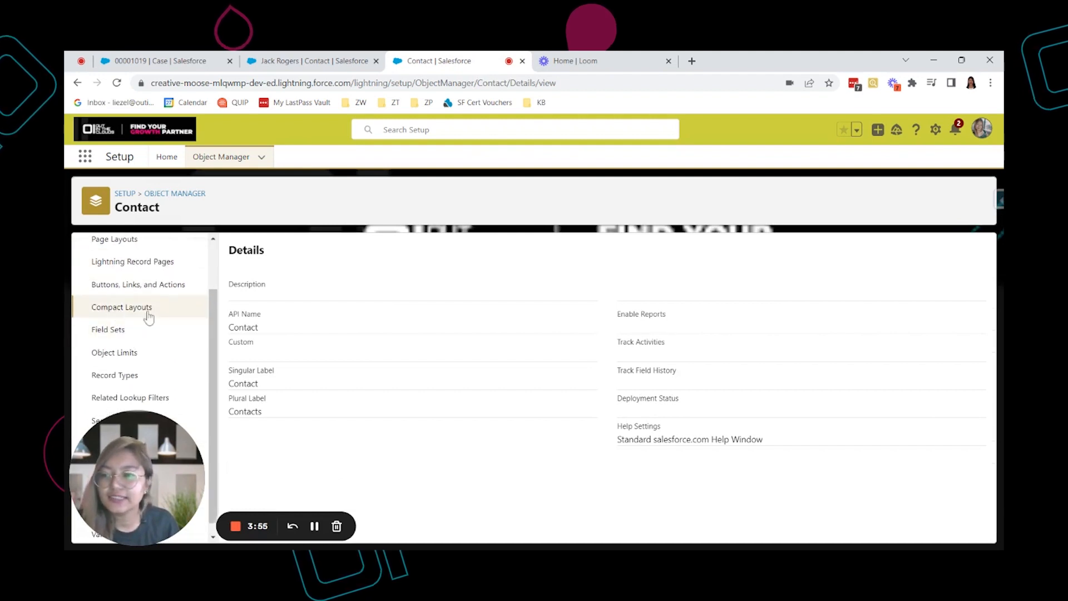
left_click(121, 313)
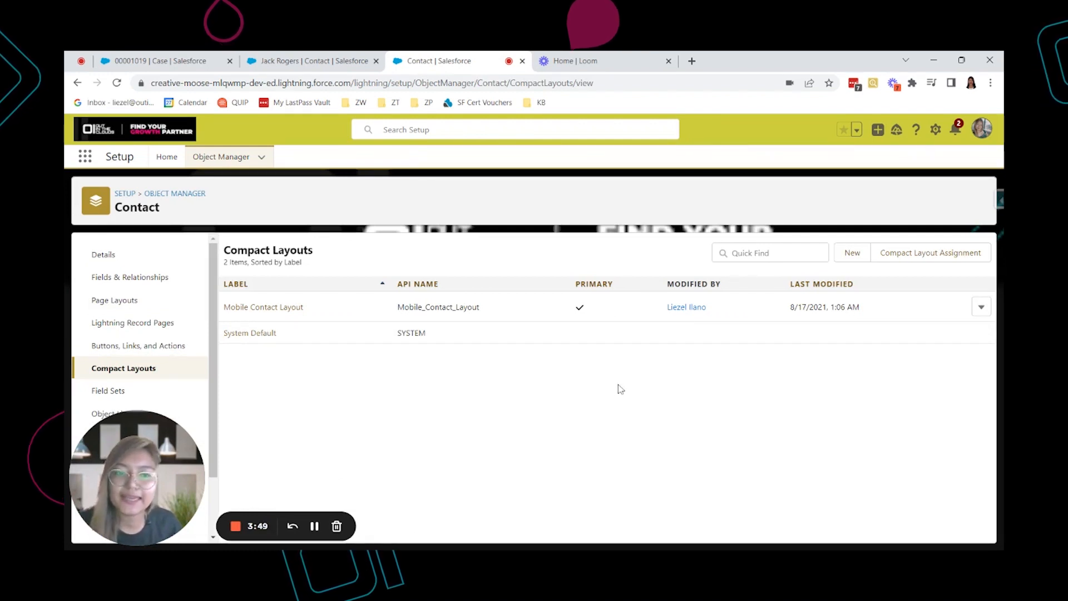
left_click(850, 253)
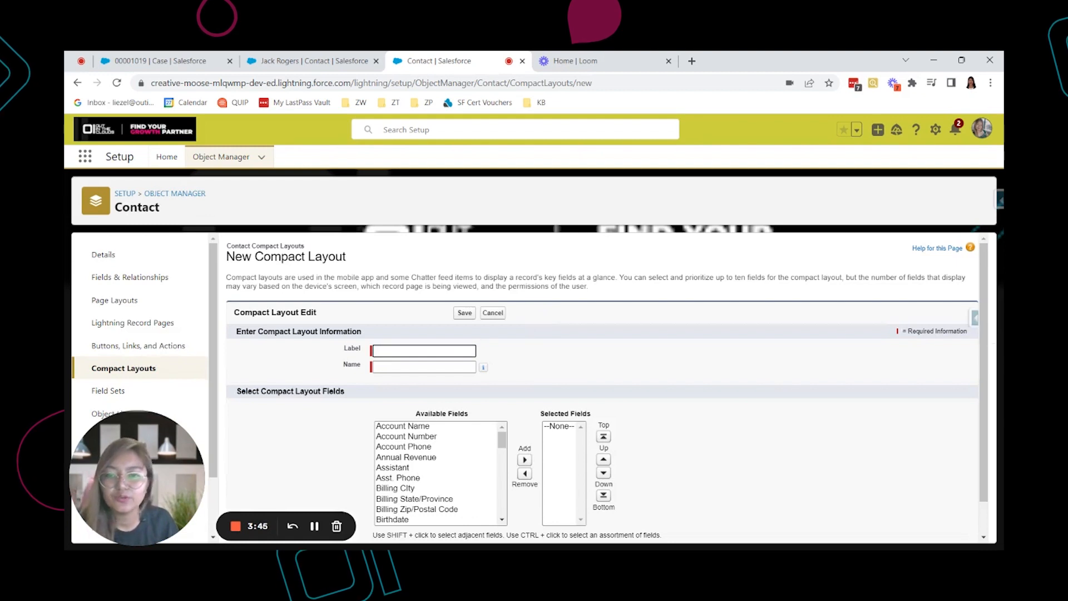
type("Contact Compact Layout")
key("Tab")
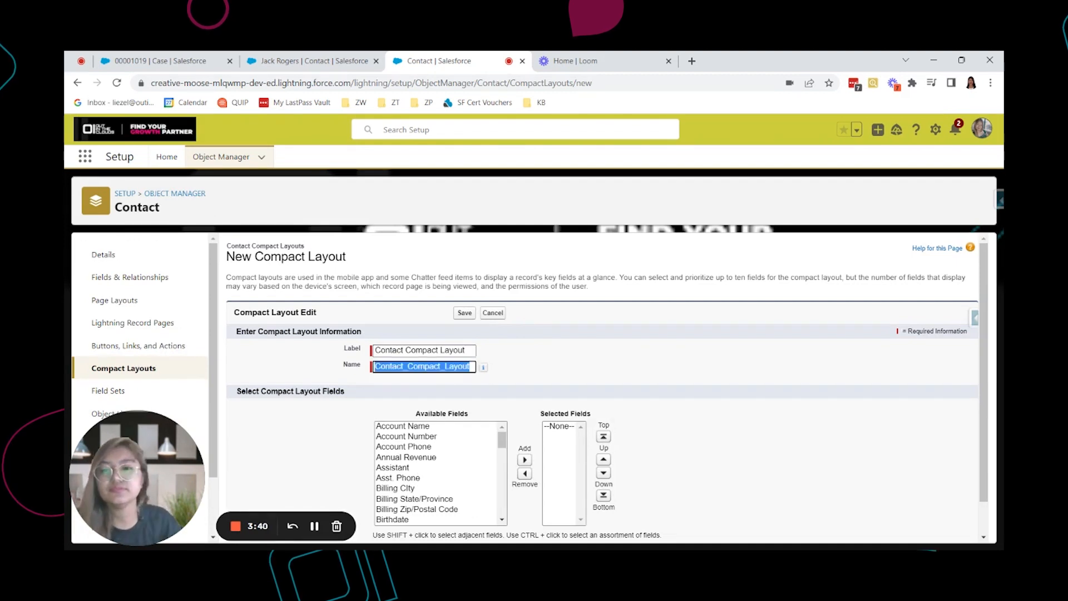
left_click(621, 375)
Add Account Name, Birthdate, Contact Owner and Created By to the compact layout's selected fields
scroll(624, 362, "down", 1)
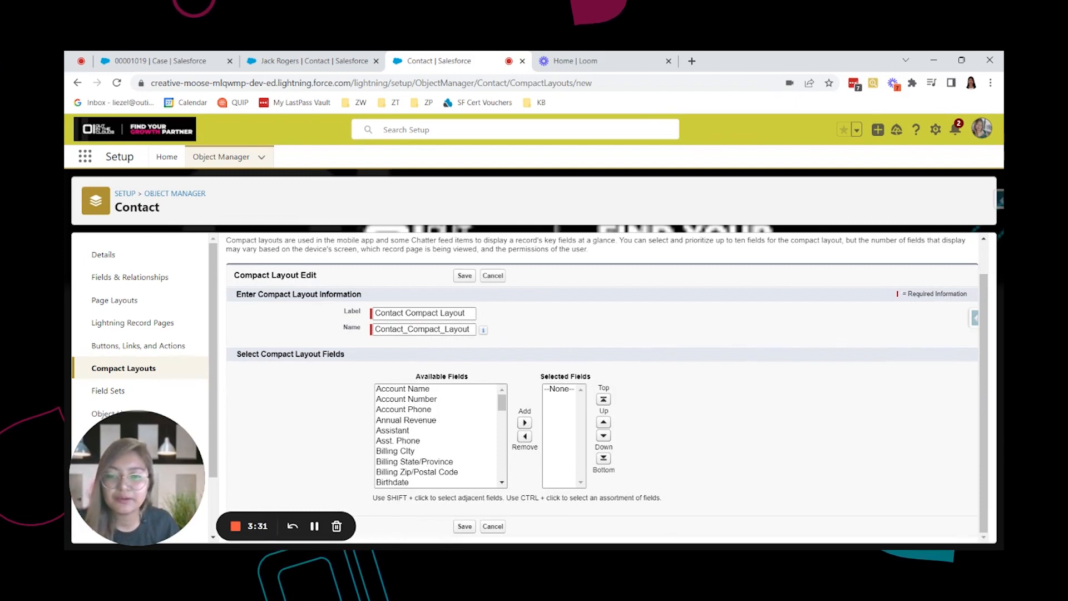
left_click(409, 389)
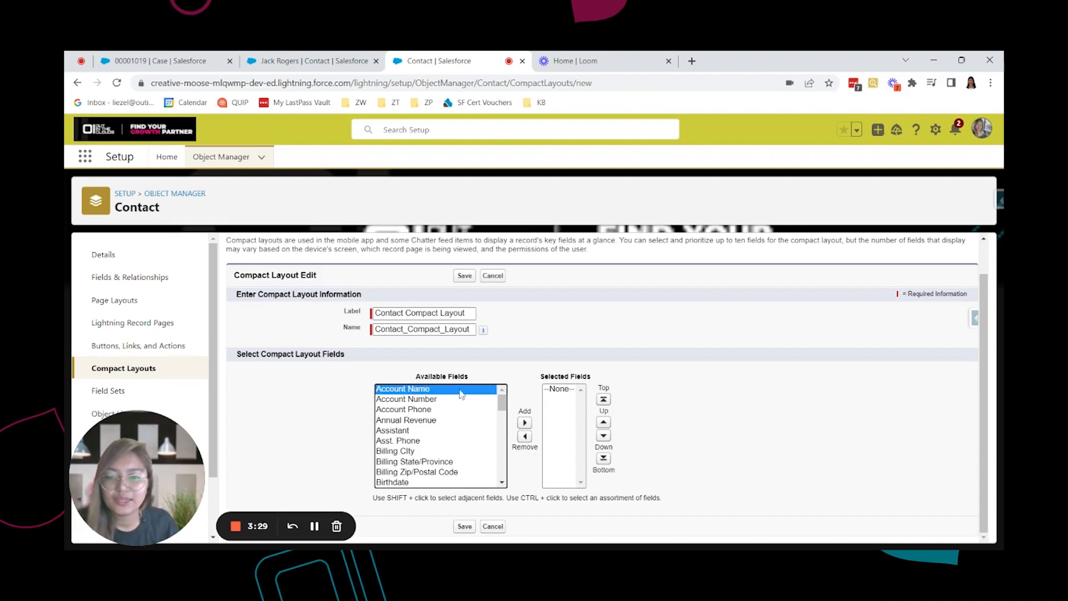
left_click(525, 423)
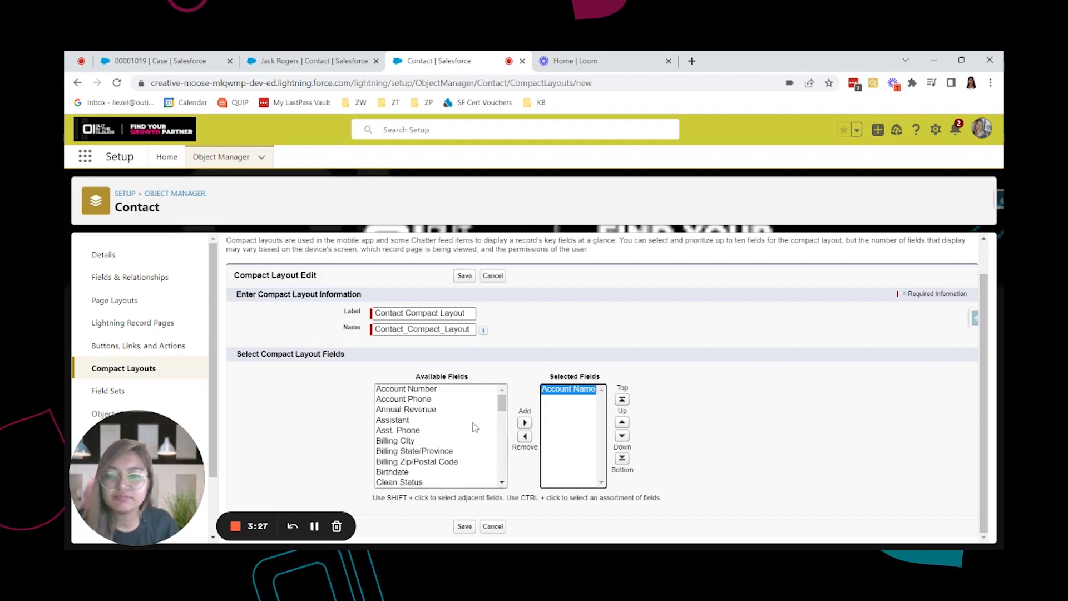
scroll(466, 416, "down", 2)
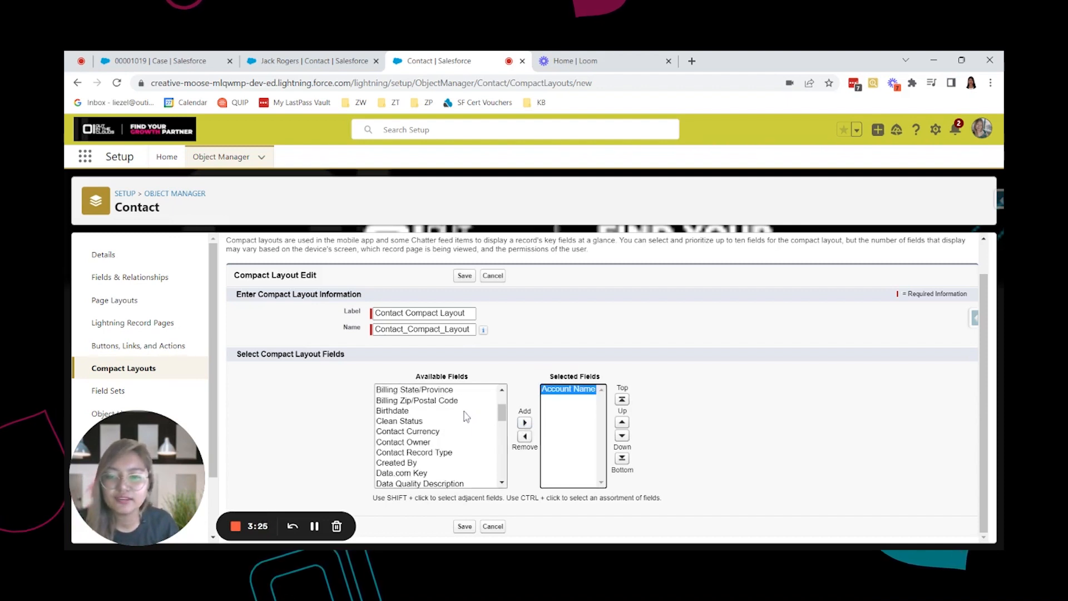
left_click(434, 412)
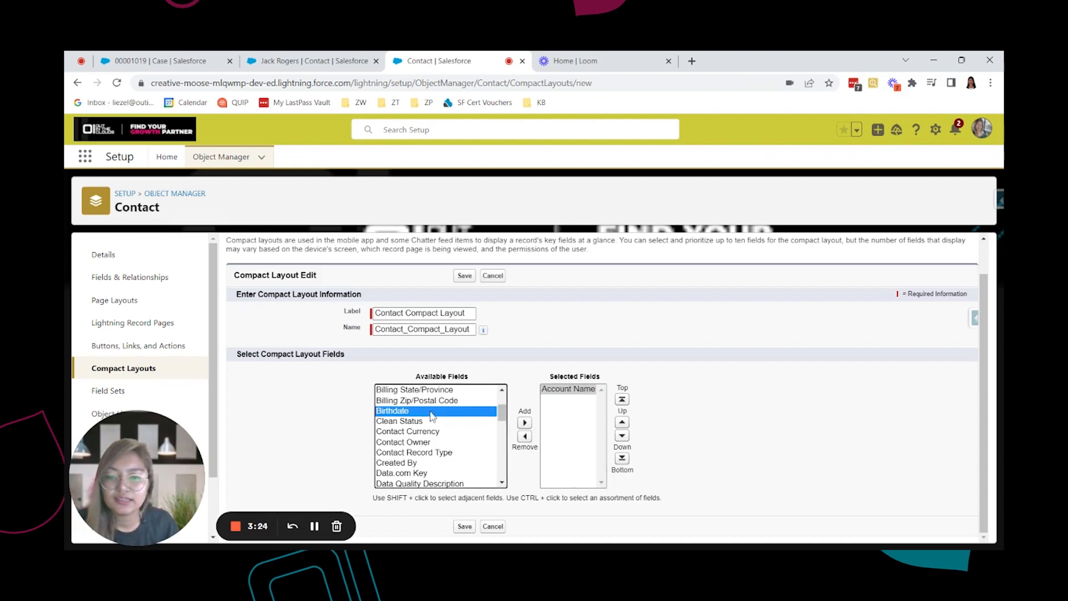
left_click(525, 423)
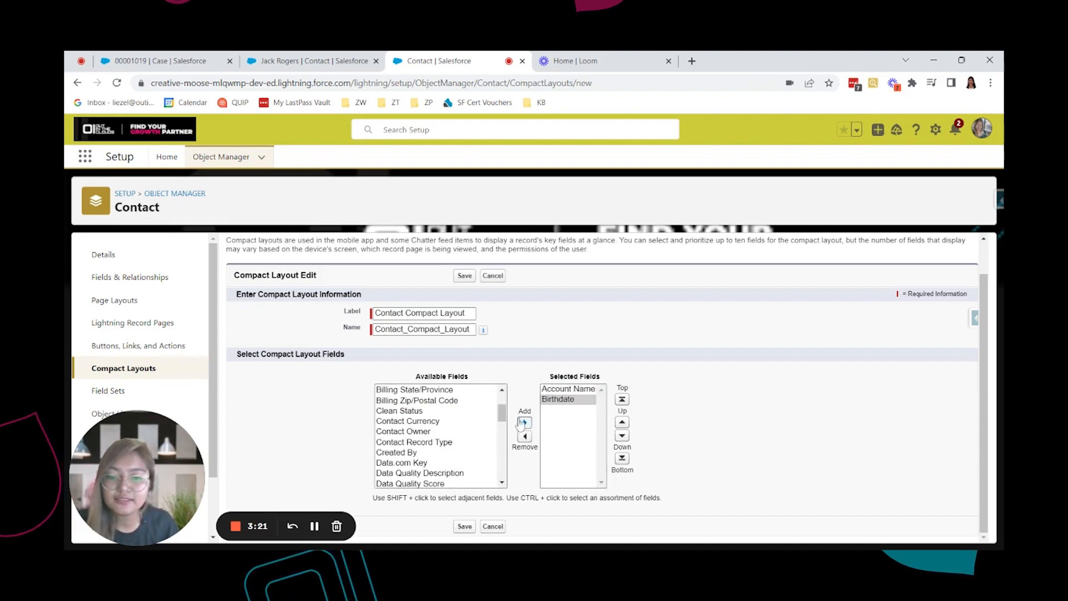
left_click(418, 431)
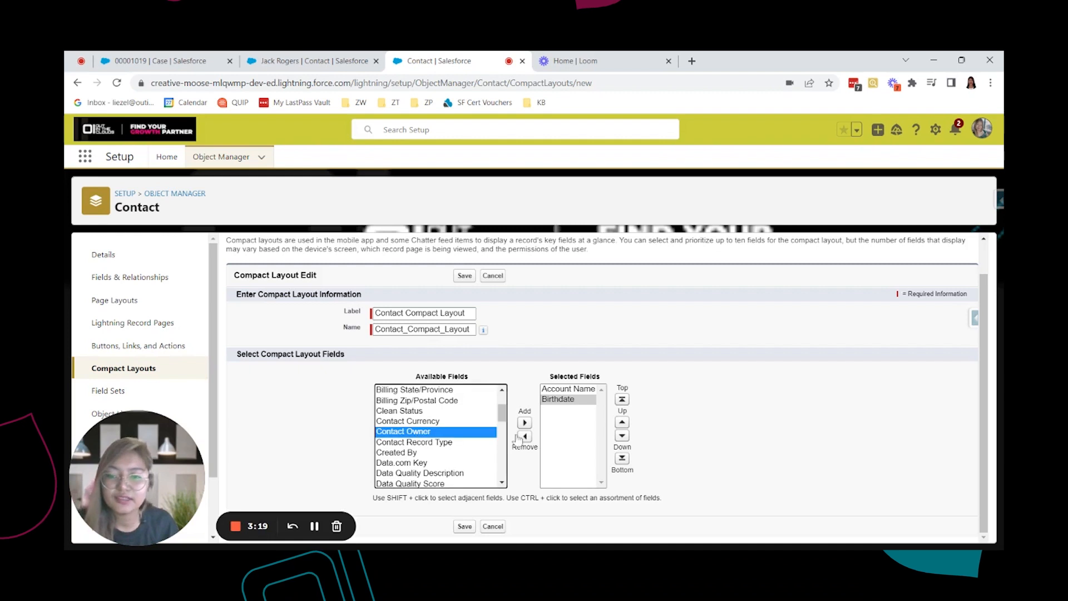
left_click(525, 423)
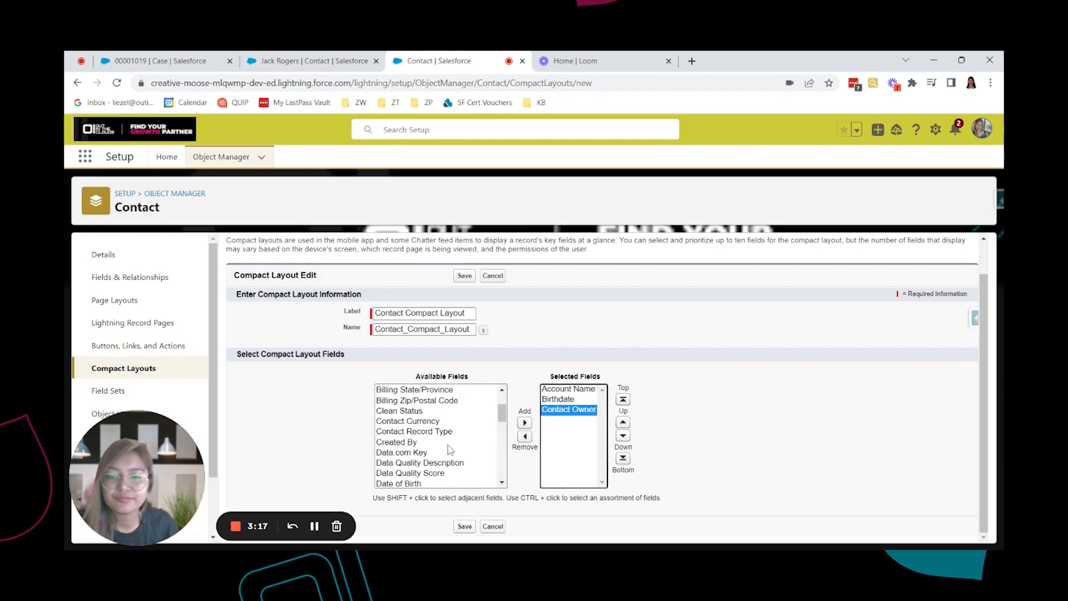
left_click(410, 443)
left_click(525, 422)
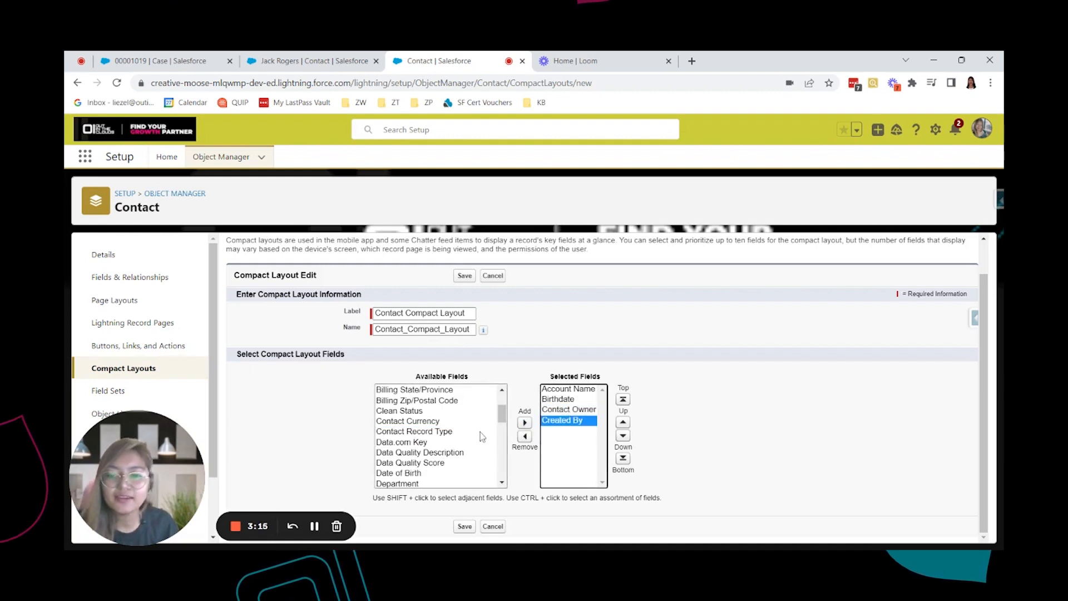
Add the Email and Mobile fields to the compact layout's selected fields
scroll(479, 436, "down", 2)
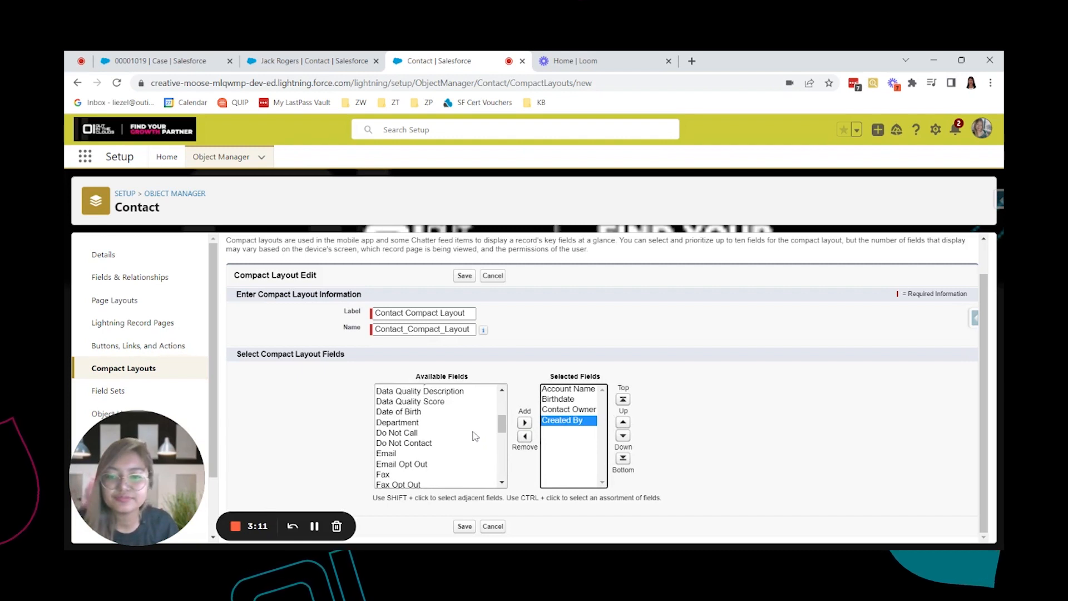
scroll(474, 435, "down", 2)
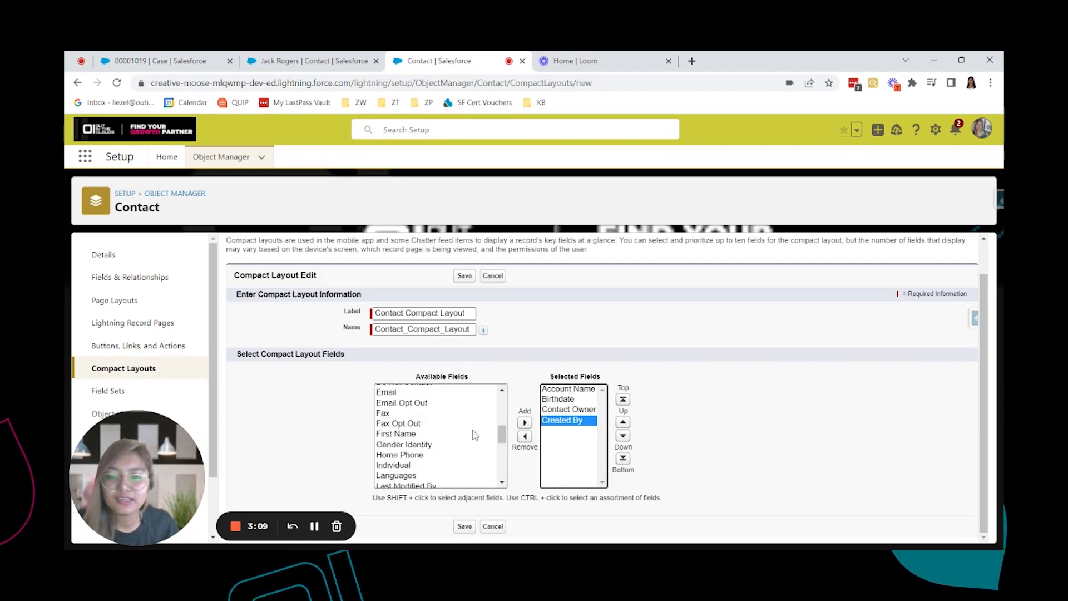
left_click(409, 392)
left_click(524, 422)
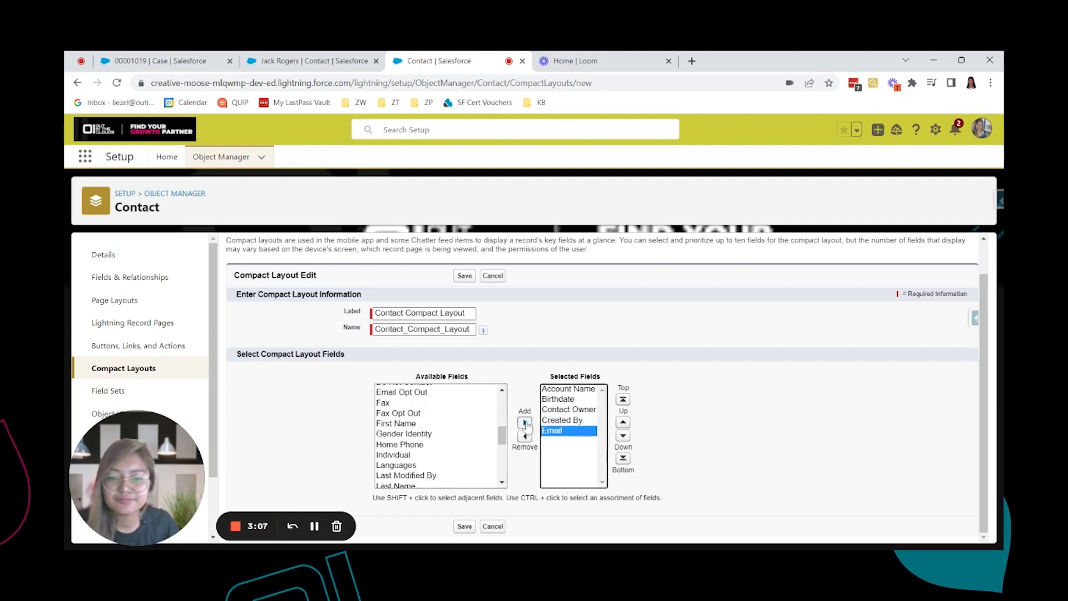
scroll(434, 448, "down", 2)
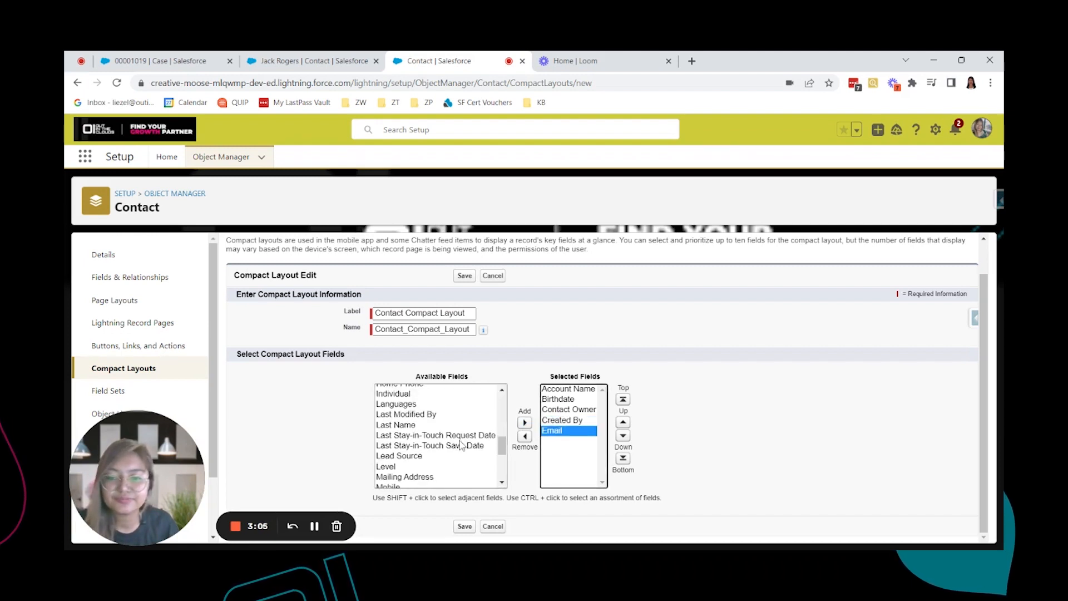
scroll(460, 444, "down", 2)
left_click(416, 418)
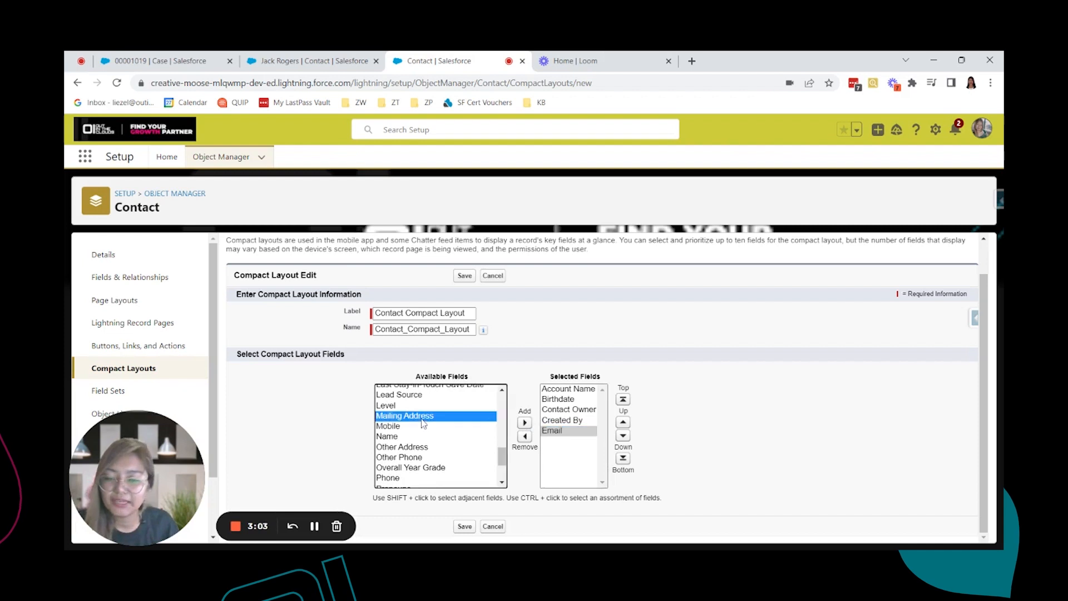
left_click(417, 427)
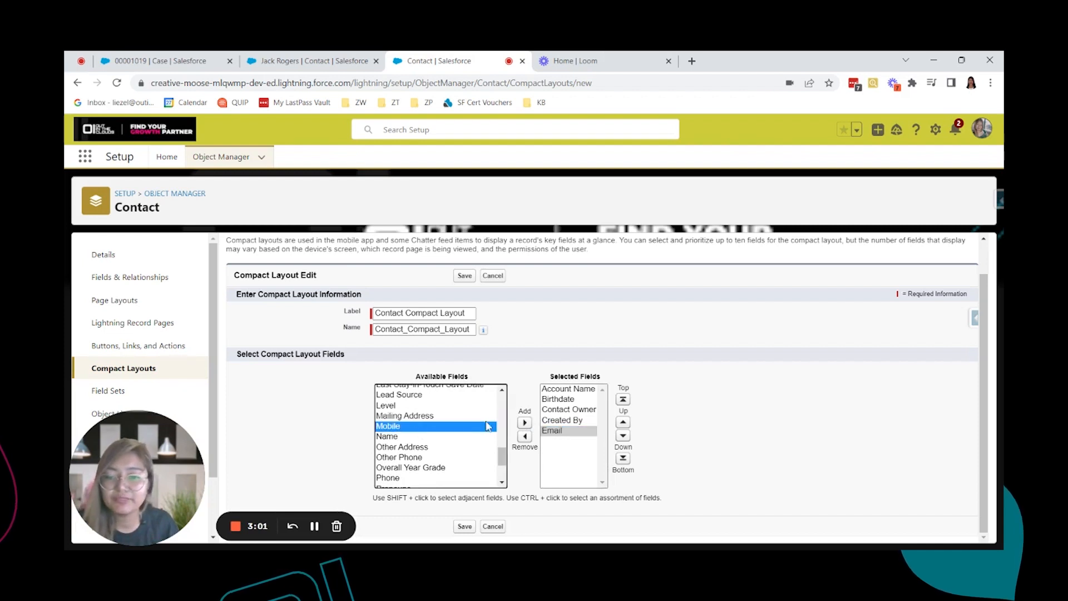
left_click(524, 423)
scroll(475, 442, "down", 2)
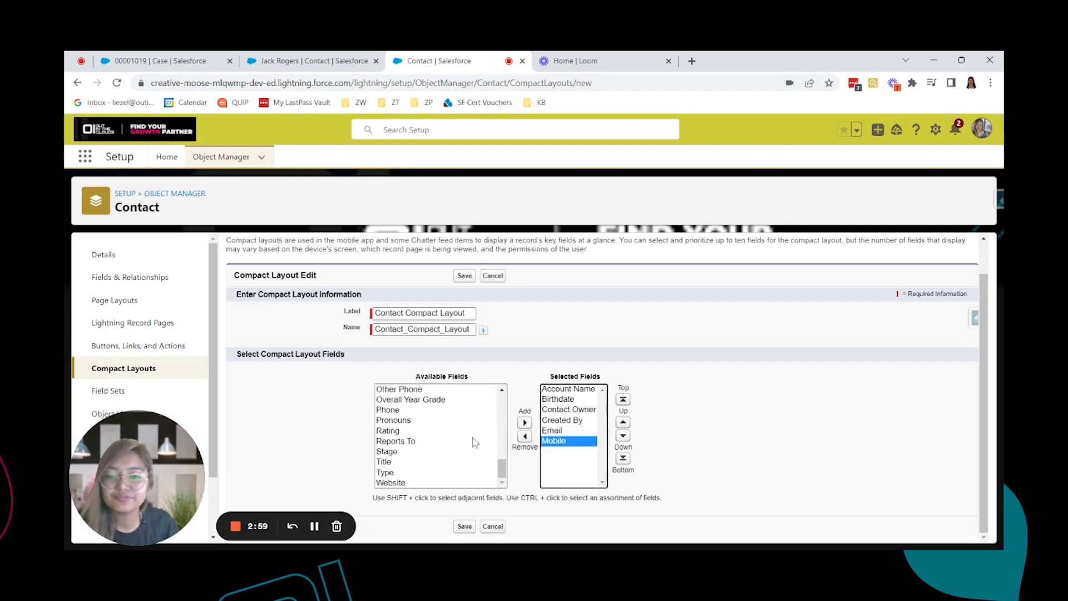
left_click(400, 452)
left_click(403, 462)
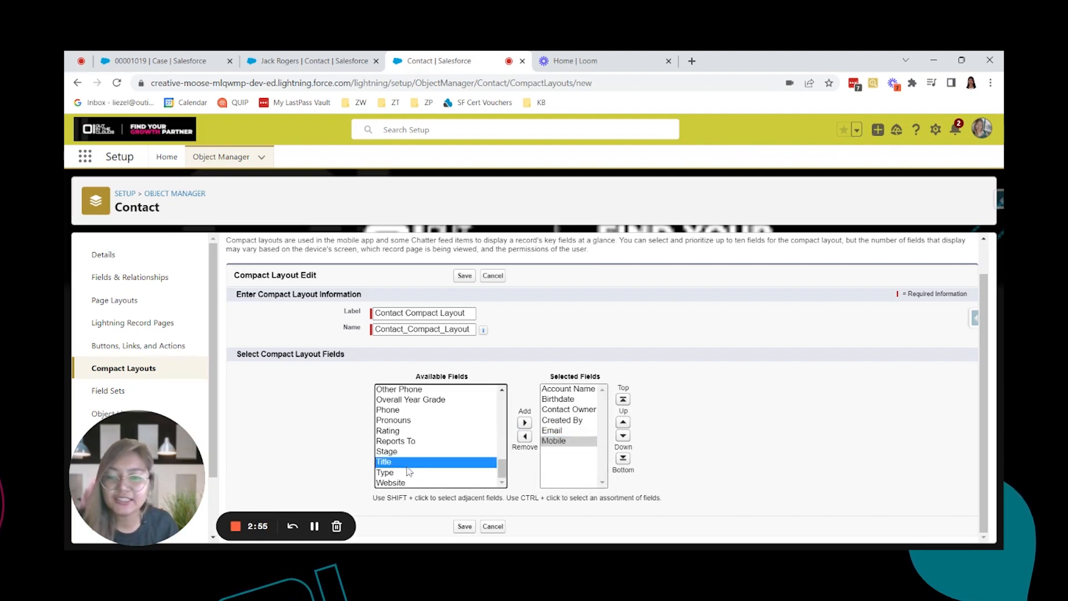
left_click(423, 483)
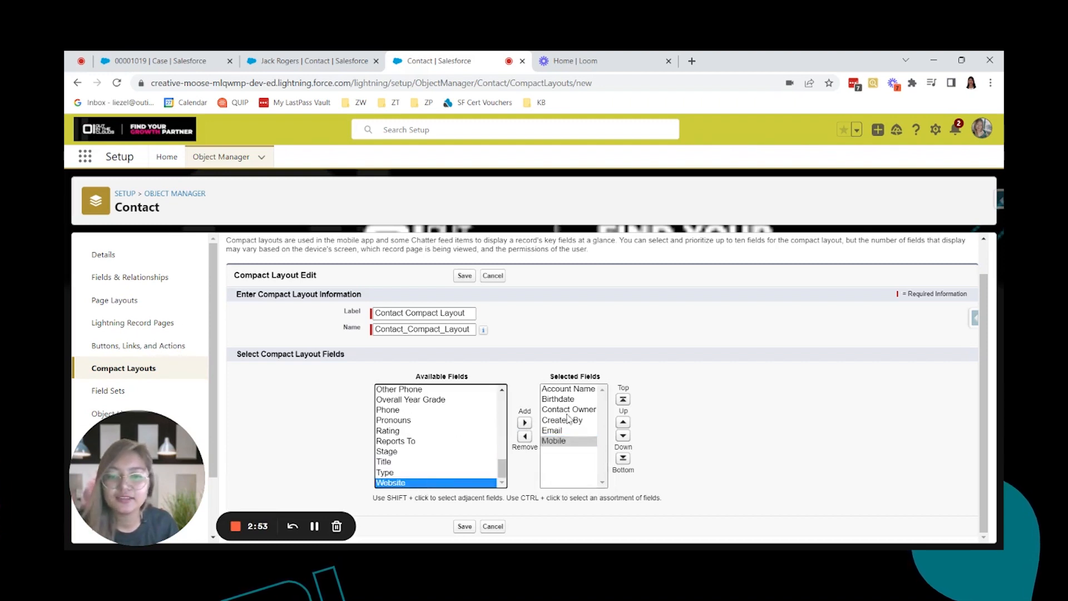
scroll(459, 449, "up", 7)
Reorder the selected fields so that Mobile comes second, directly after Account Name
left_click(562, 443)
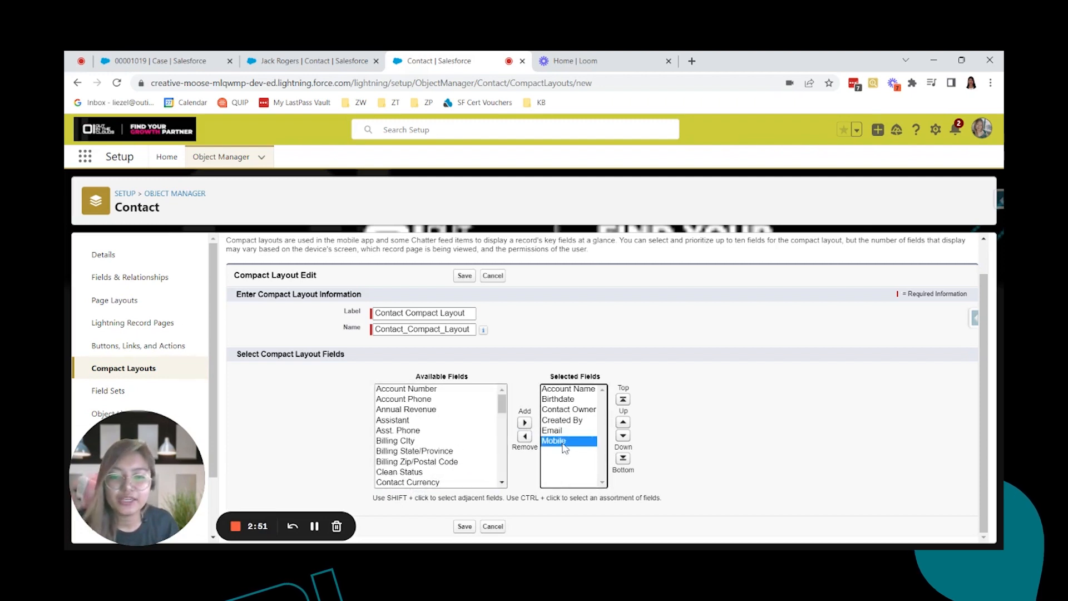
left_click(624, 422)
left_click(623, 423)
left_click(623, 423)
left_click(623, 422)
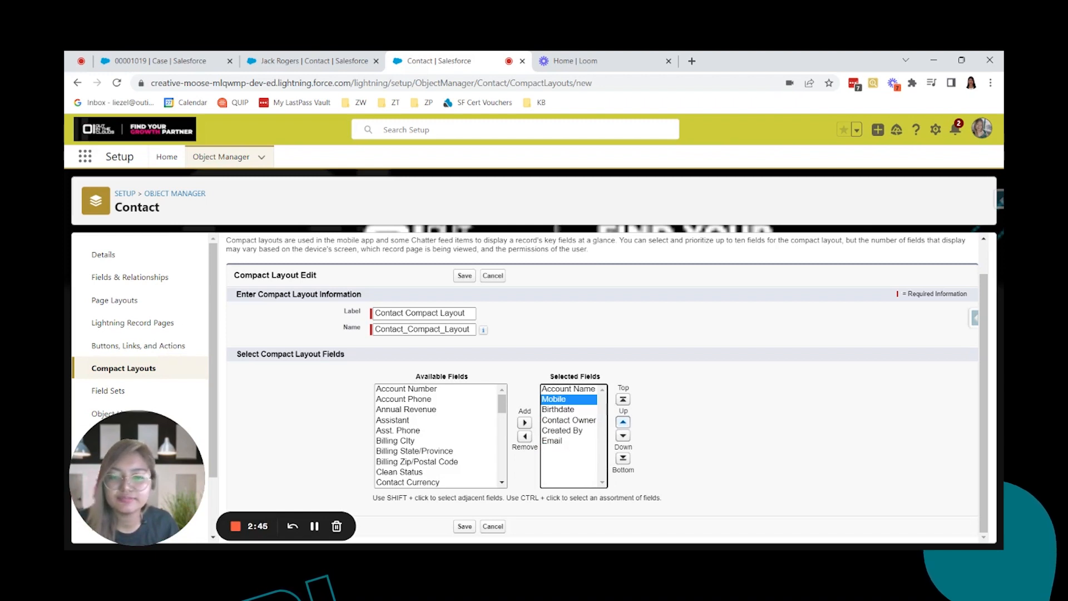
Reorder the selected fields so that Email directly follows Birthdate, and save the compact layout
scroll(482, 442, "down", 2)
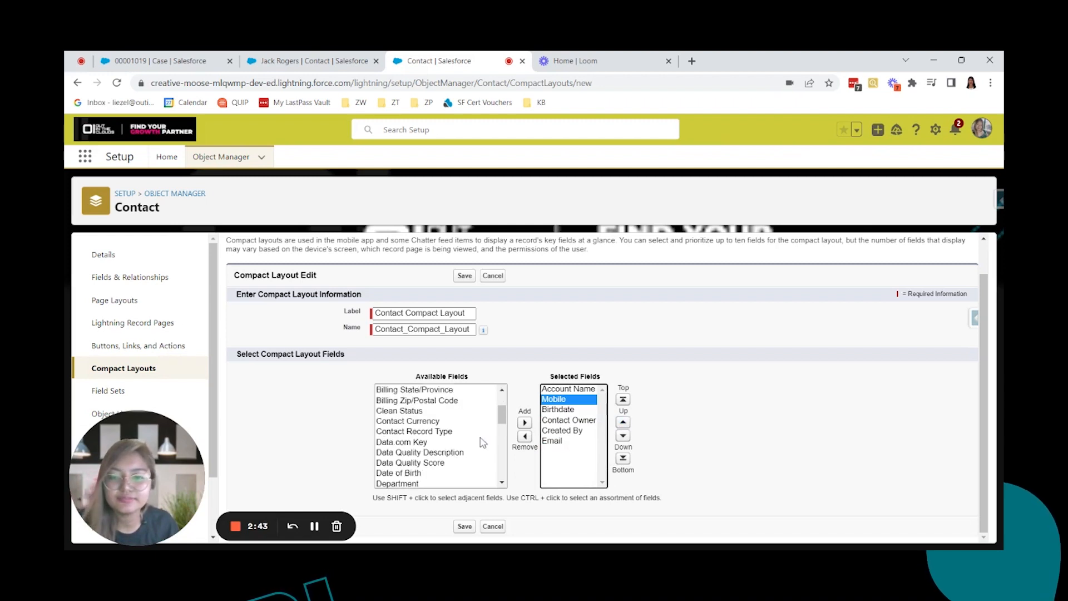
scroll(481, 443, "up", 2)
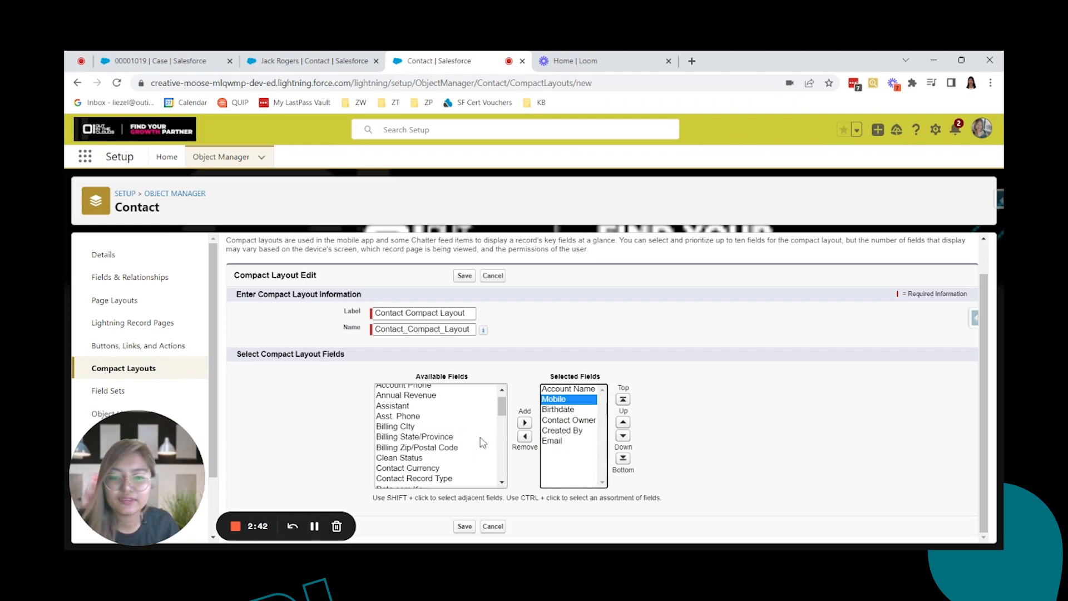
left_click(561, 410)
left_click(556, 440)
left_click(623, 423)
left_click(623, 423)
left_click(623, 423)
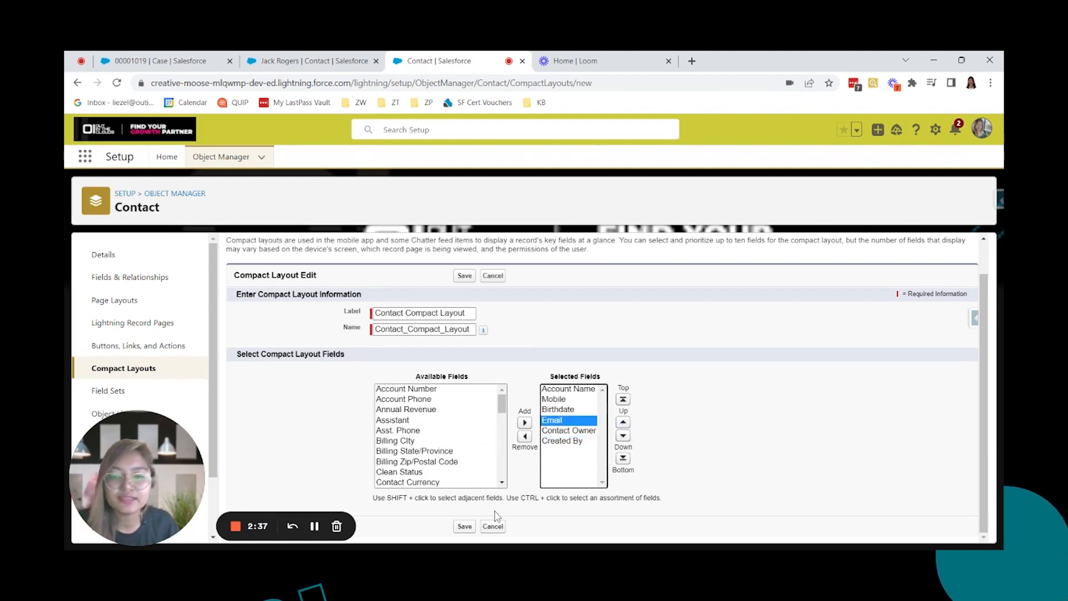
left_click(463, 527)
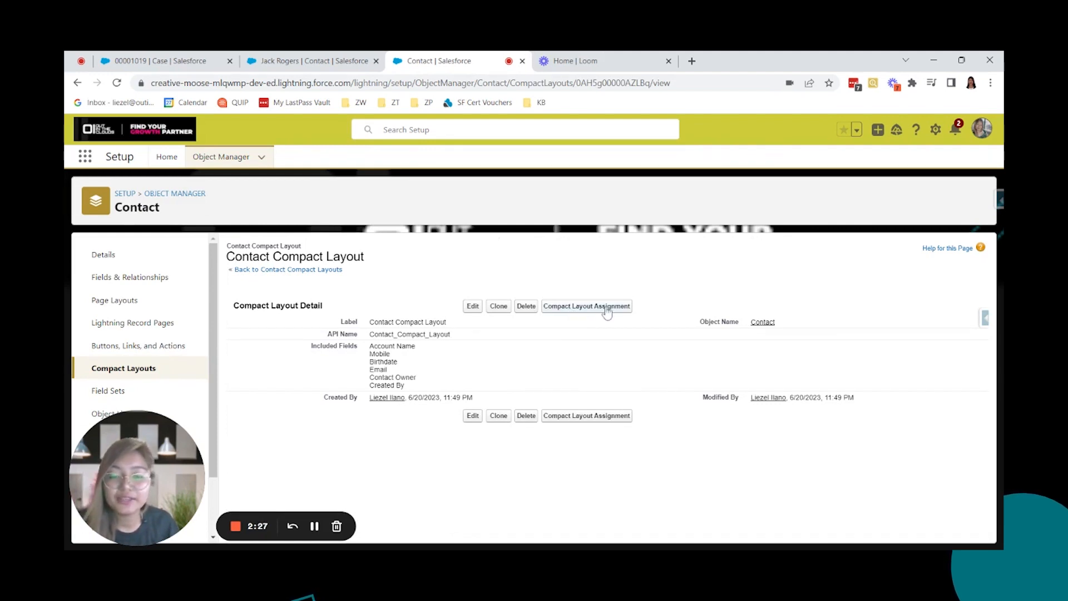
Edit the Contact compact layout assignment and set the primary compact layout to Contact Compact Layout
left_click(576, 310)
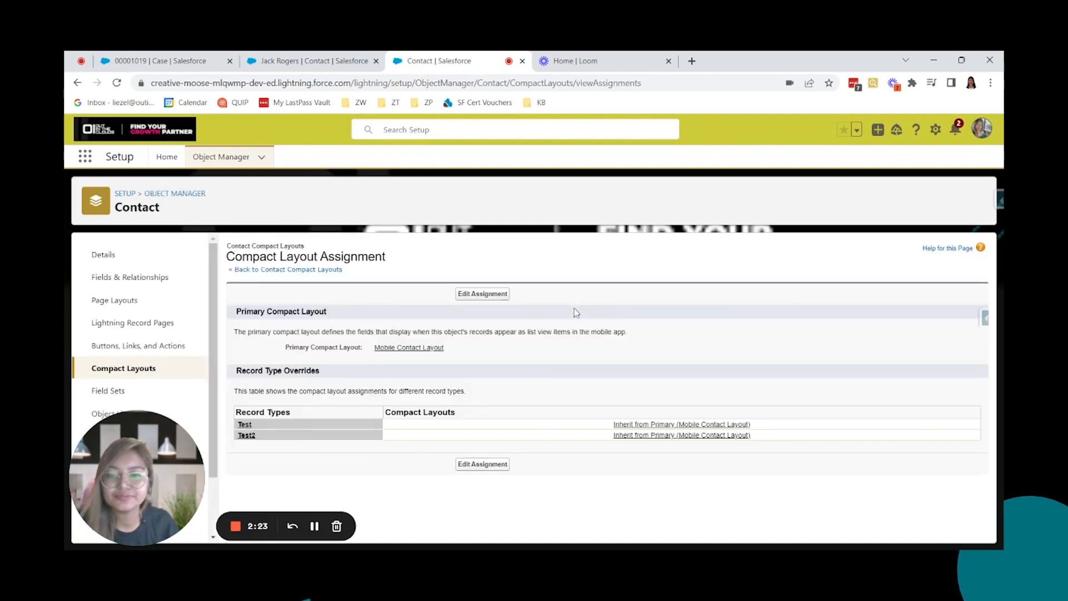
left_click(482, 294)
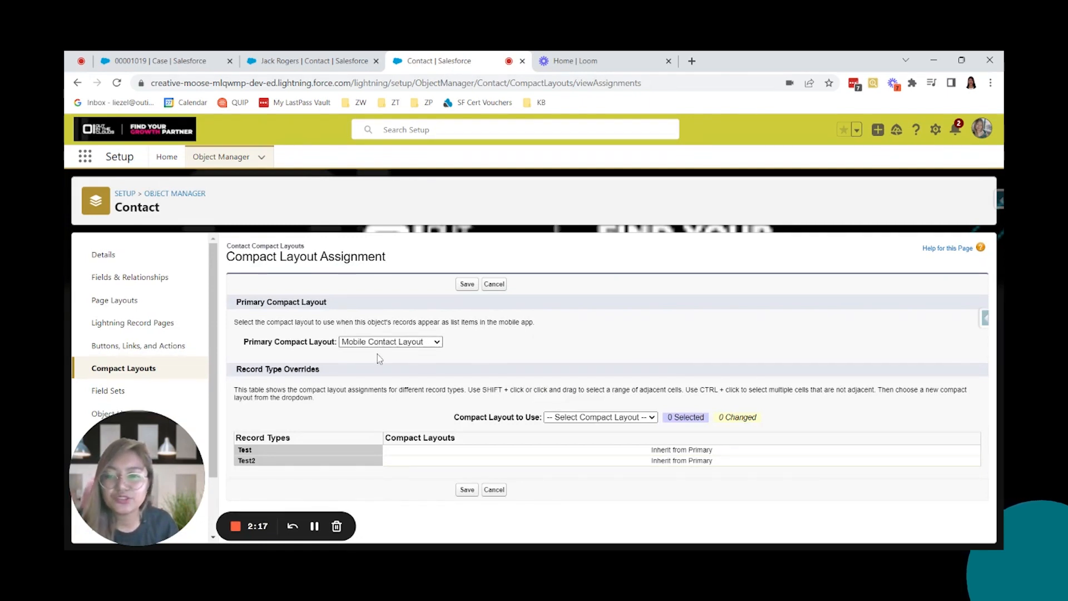
left_click(390, 342)
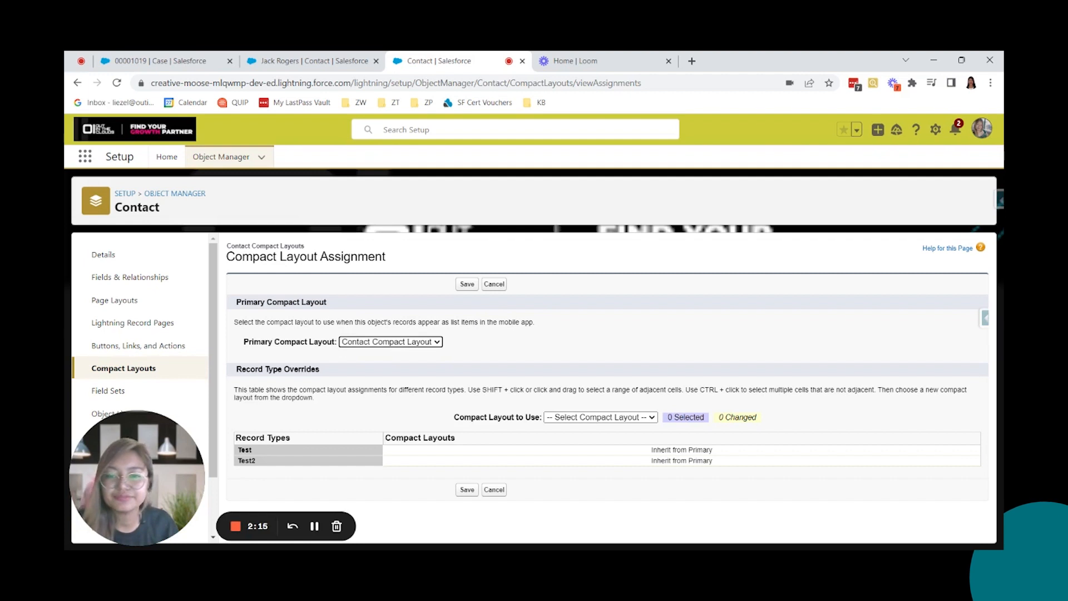
Override both record types, Test and Test2, with Contact Compact Layout and save the assignment
left_click(546, 451)
left_click(548, 464, "shift")
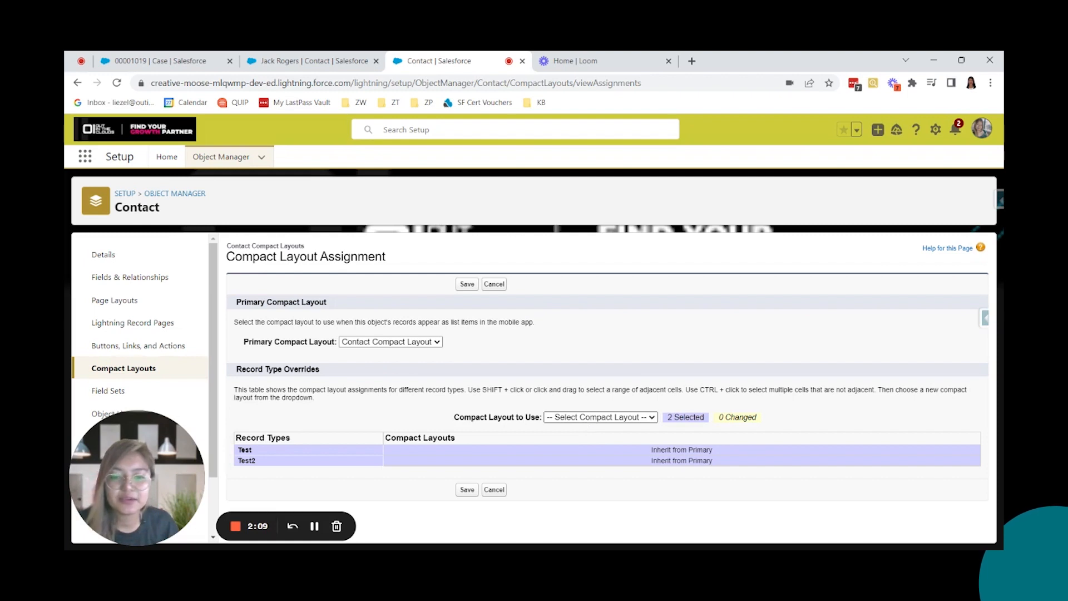
left_click(584, 459)
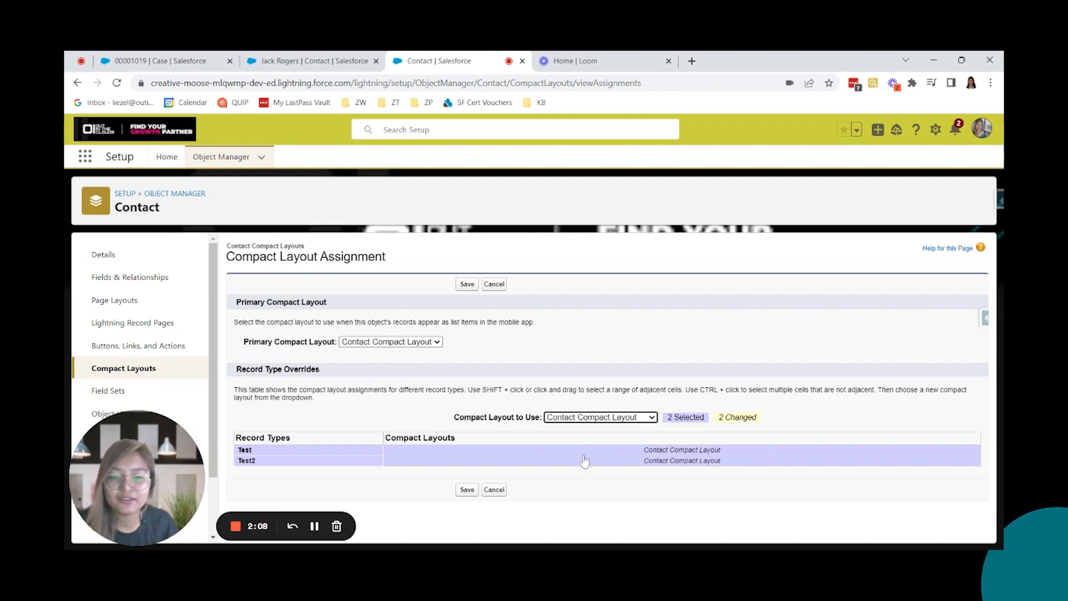
left_click(468, 490)
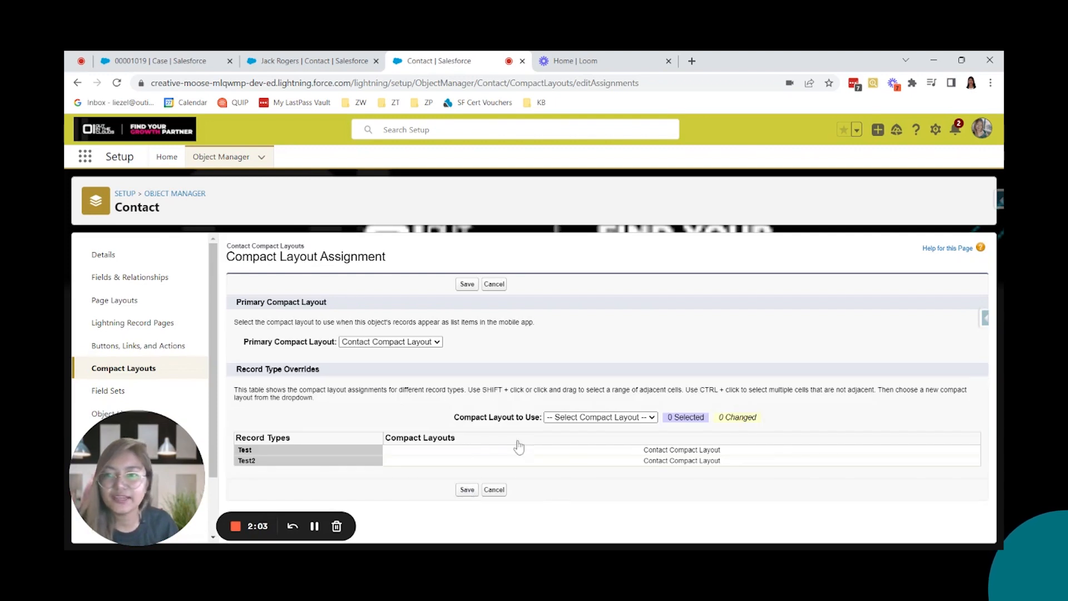
Return to case 00001019, reload the page and preview the linked contact's hover card to check the new compact layout
left_click(185, 64)
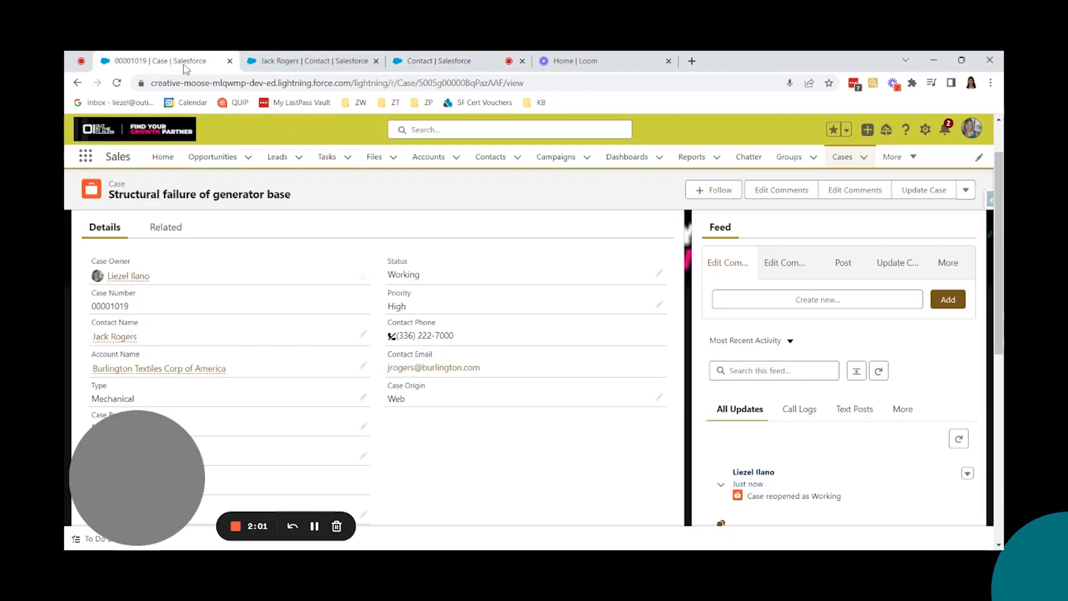
mouse_move(137, 343)
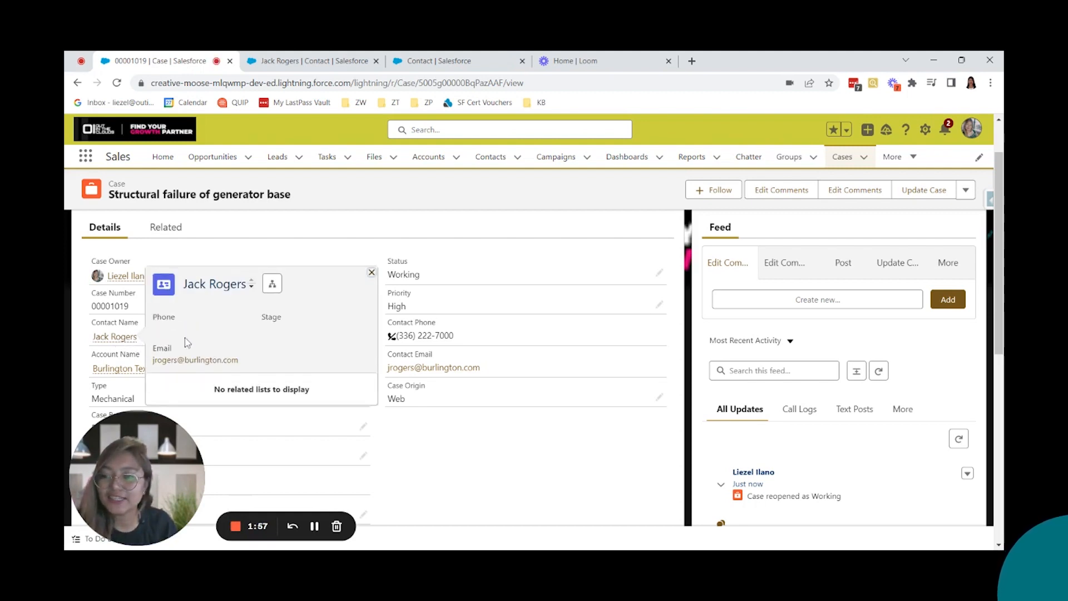
left_click(117, 83)
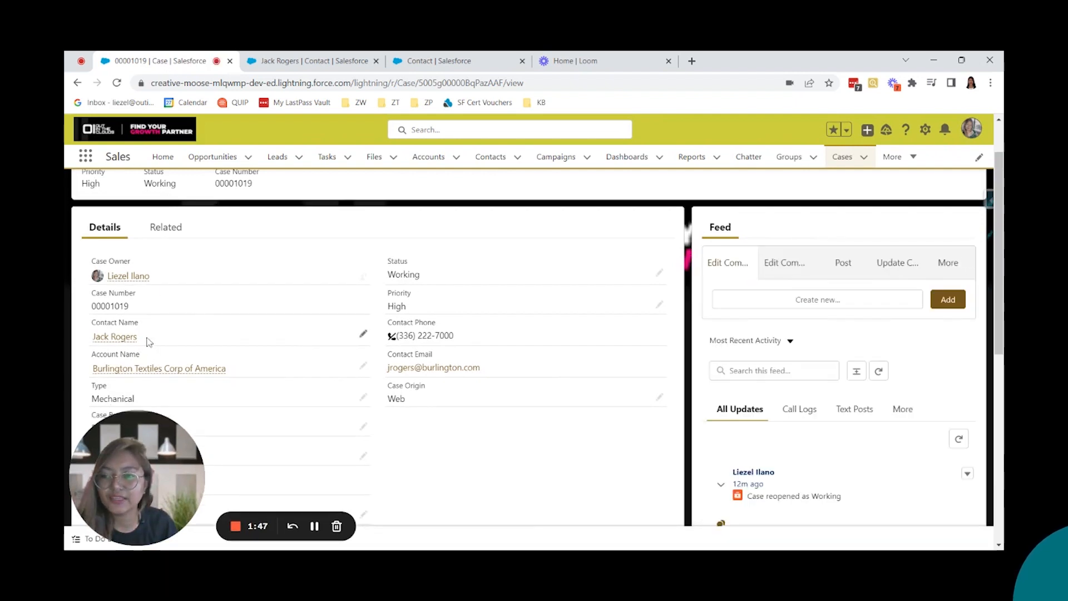
mouse_move(129, 339)
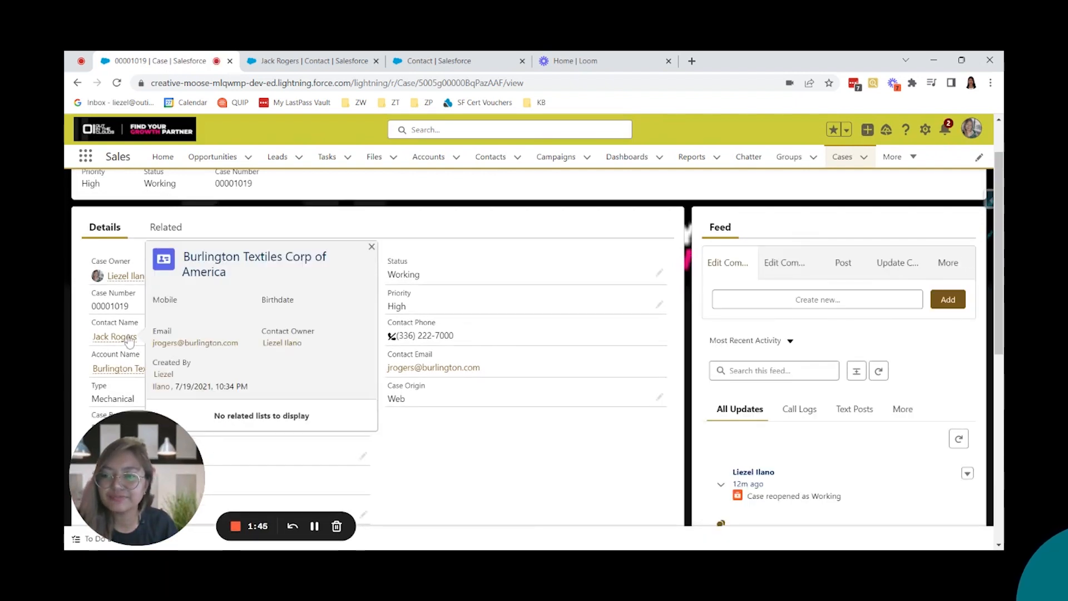